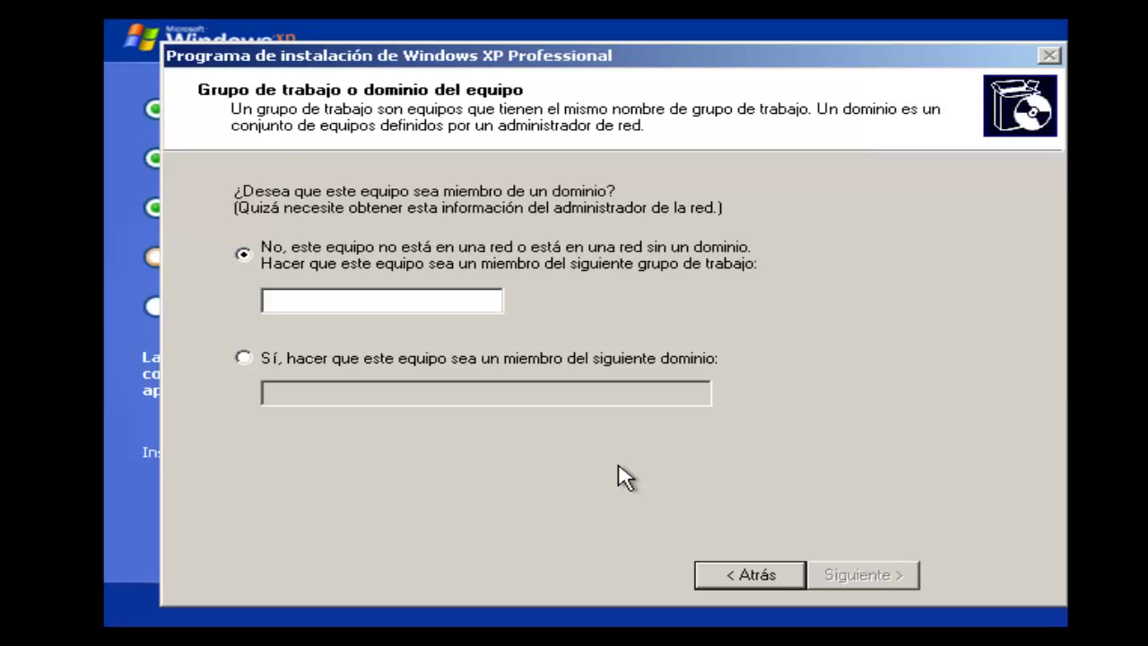
Make the computer a member of the workgroup HOMEWORK, without a domain, and continue the installation
left_click(436, 305)
type("H")
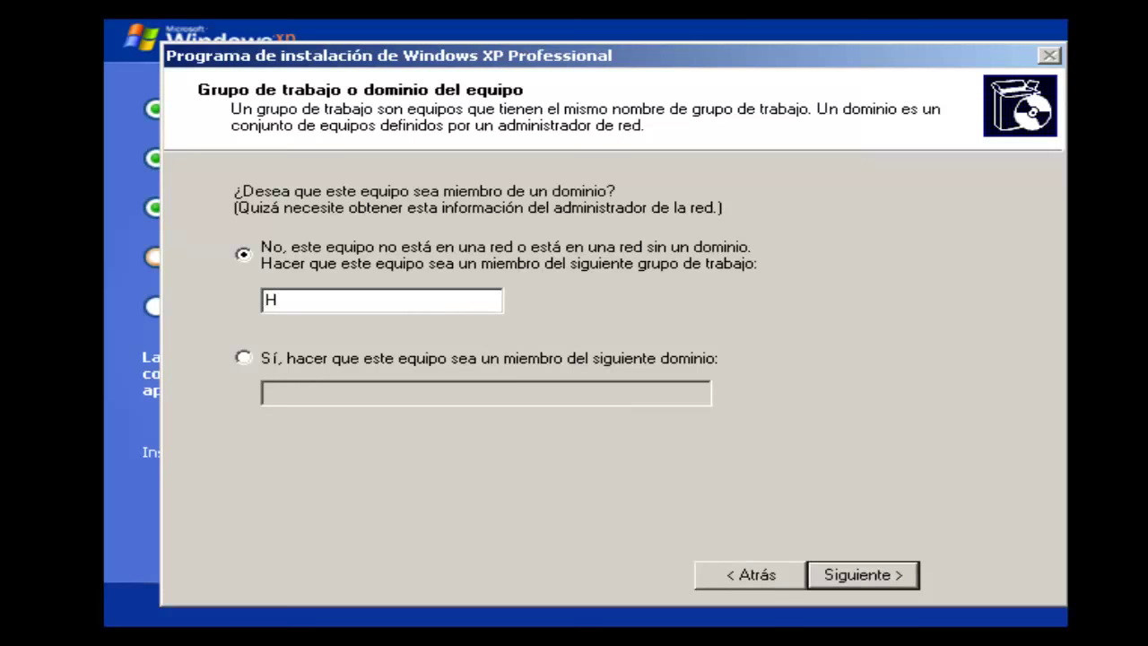
type("OMEWORK")
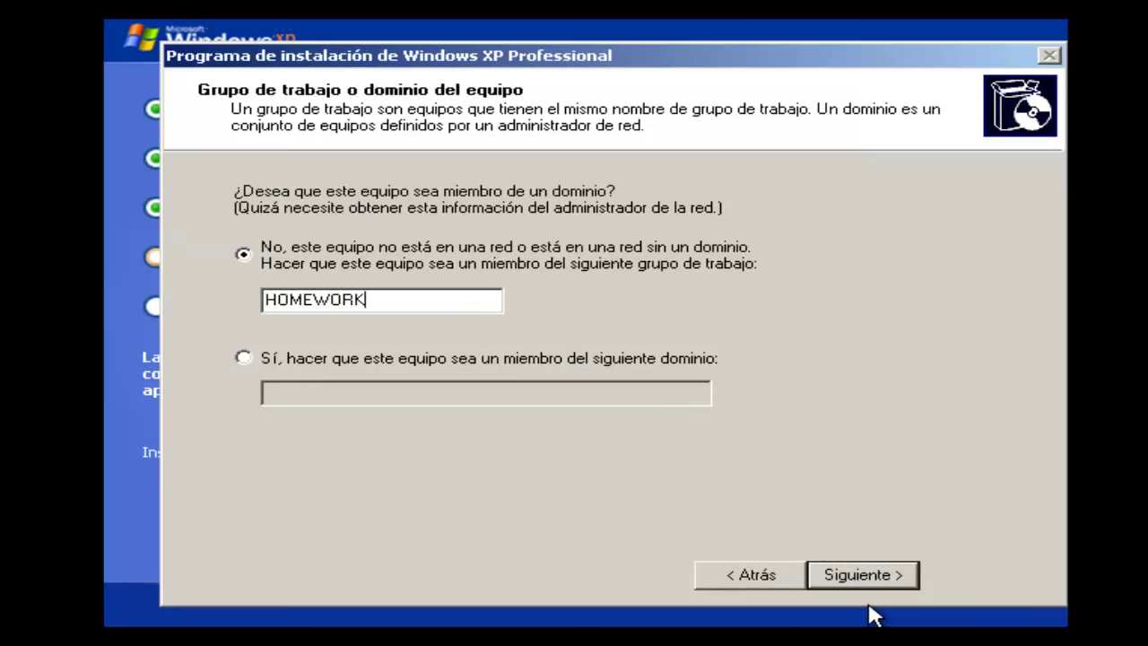
left_click(859, 575)
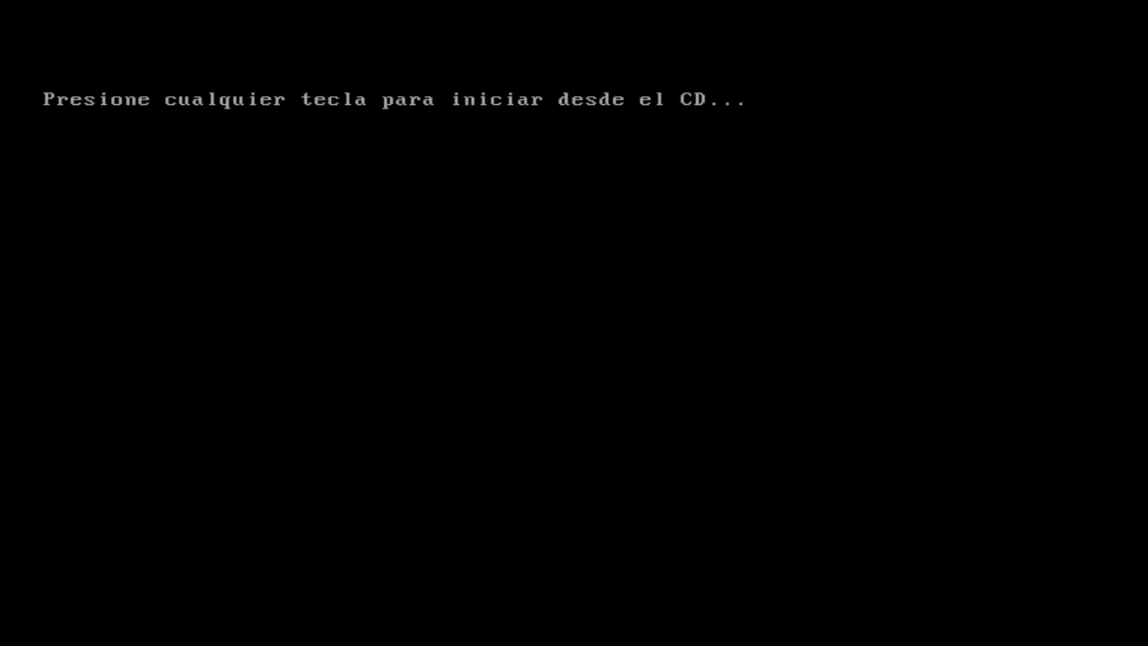
key("Return")
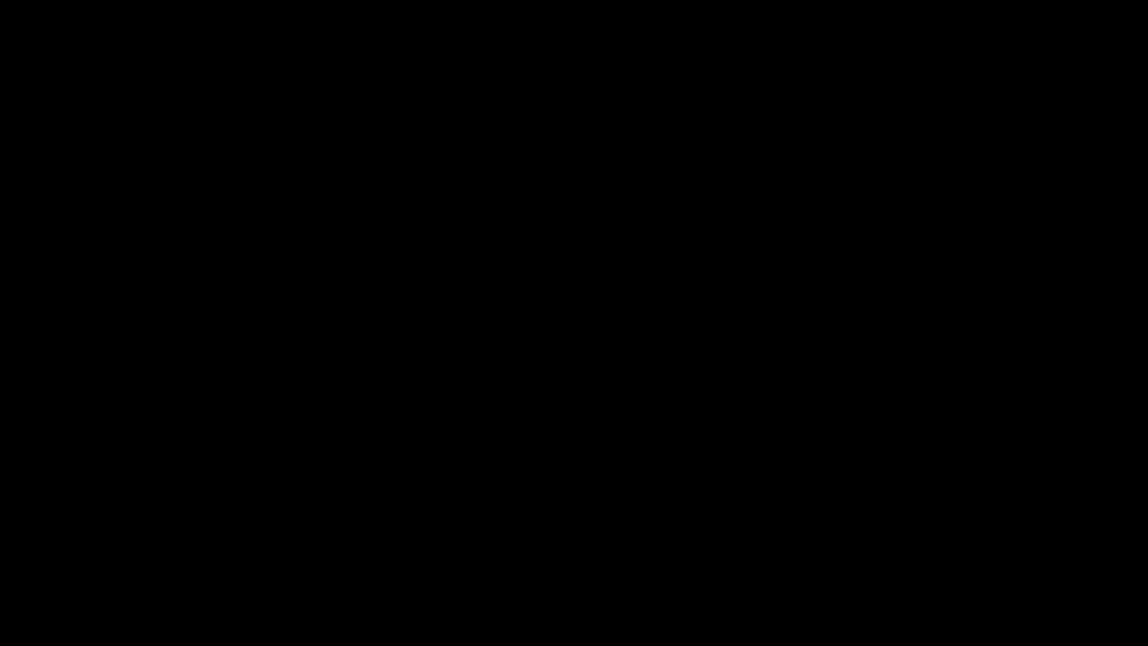
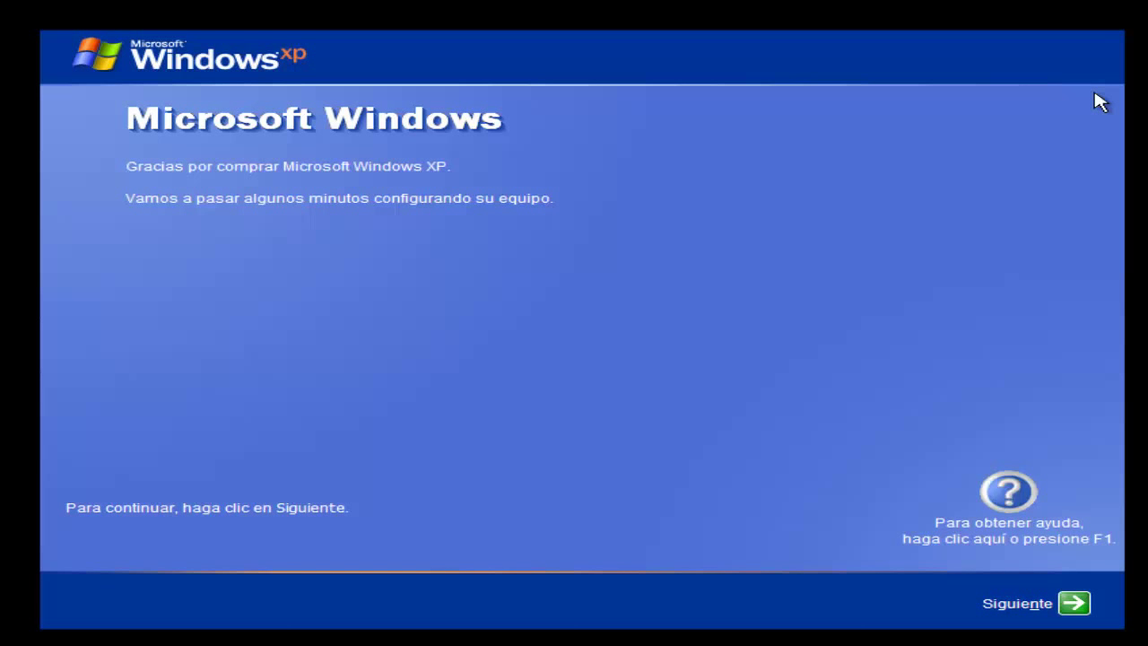
Begin the initial Windows configuration and turn on automatic updates as the recommended protection
left_click(1079, 608)
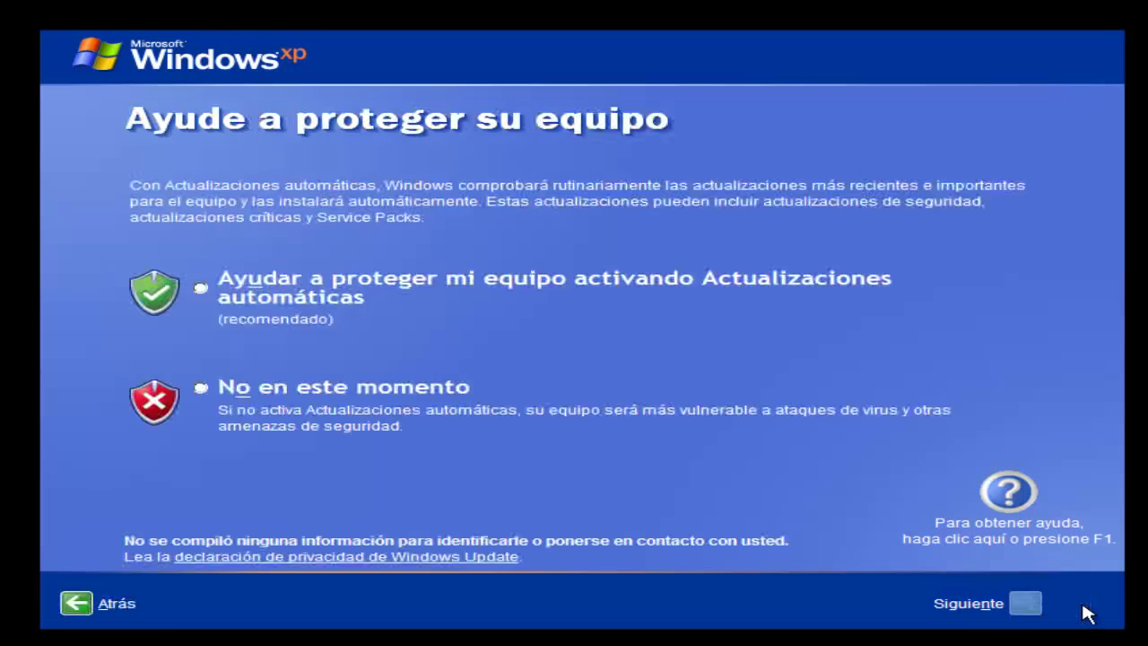
left_click(258, 303)
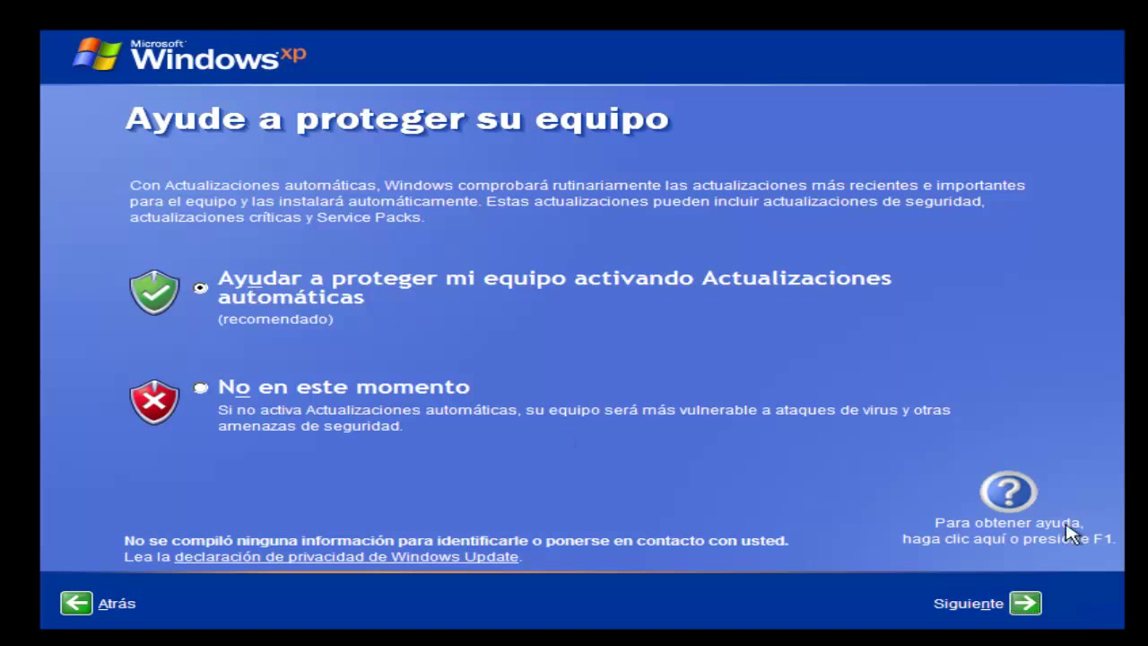
left_click(1030, 606)
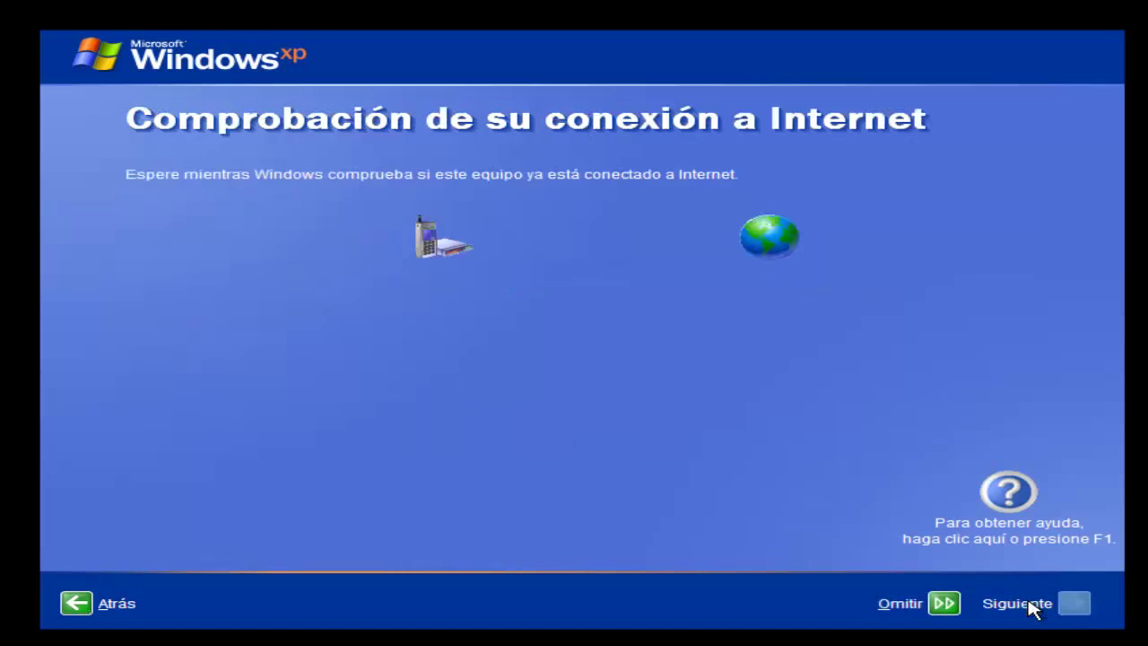
Skip the Internet connection check and decline online registration with Microsoft
left_click(946, 603)
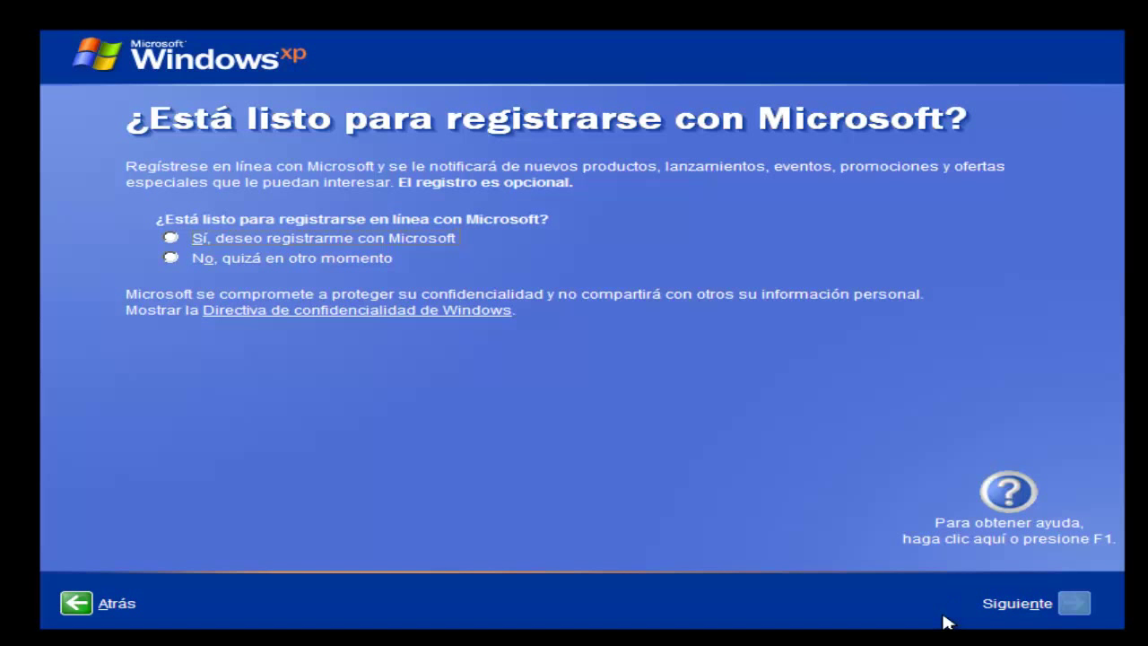
left_click(180, 260)
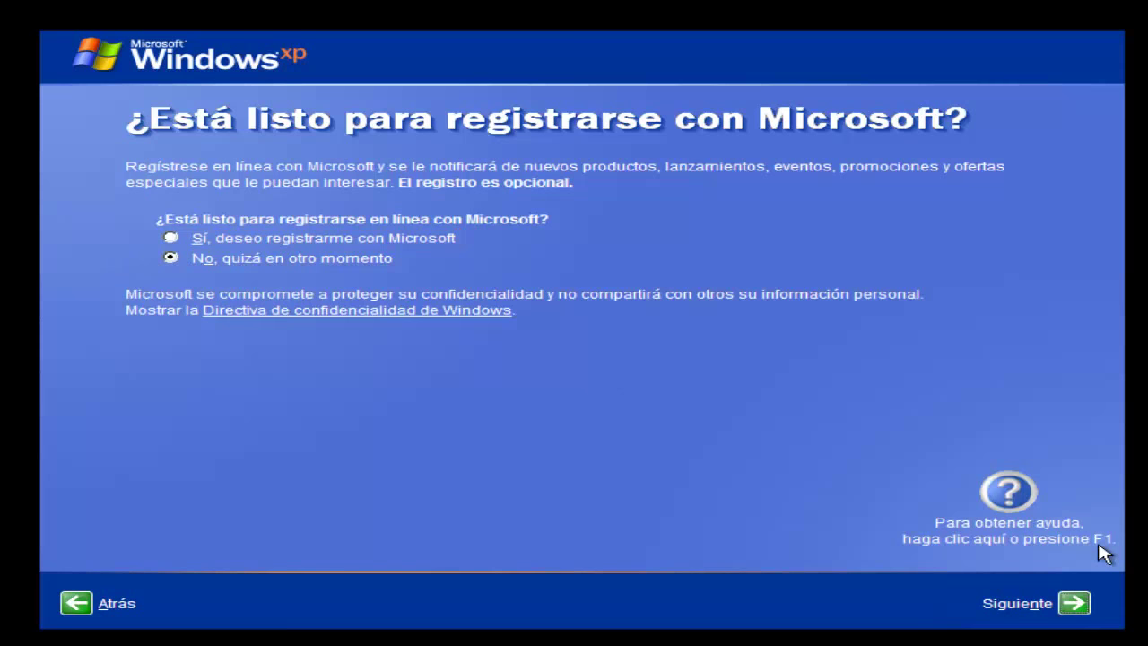
left_click(1080, 615)
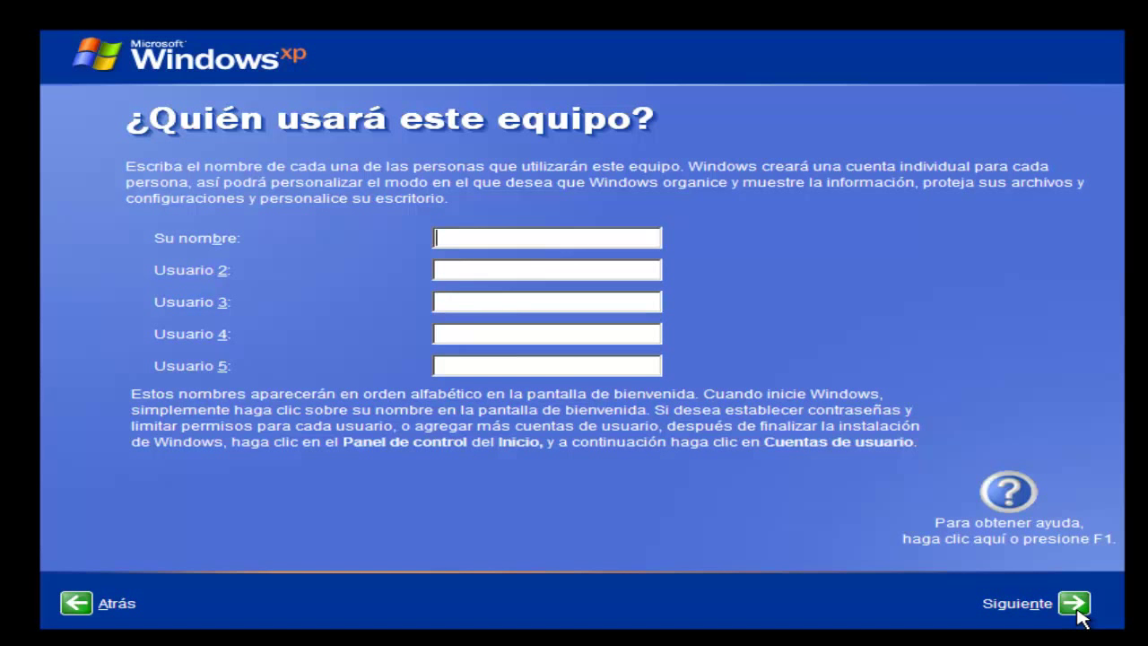
Try to create the first user account with the name Usuario
type("J")
key("BackSpace")
type("Usuario")
left_click(1072, 606)
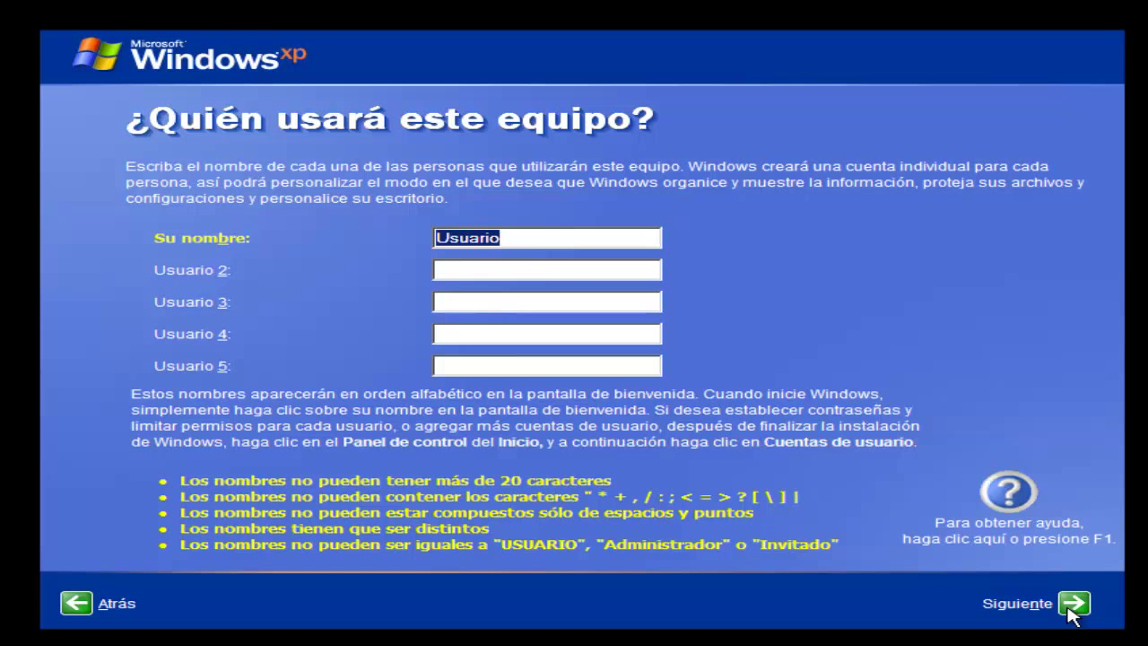
Name the first user account usuario1, leave the other users blank, and finish the initial configuration
key("BackSpace")
type("usuario")
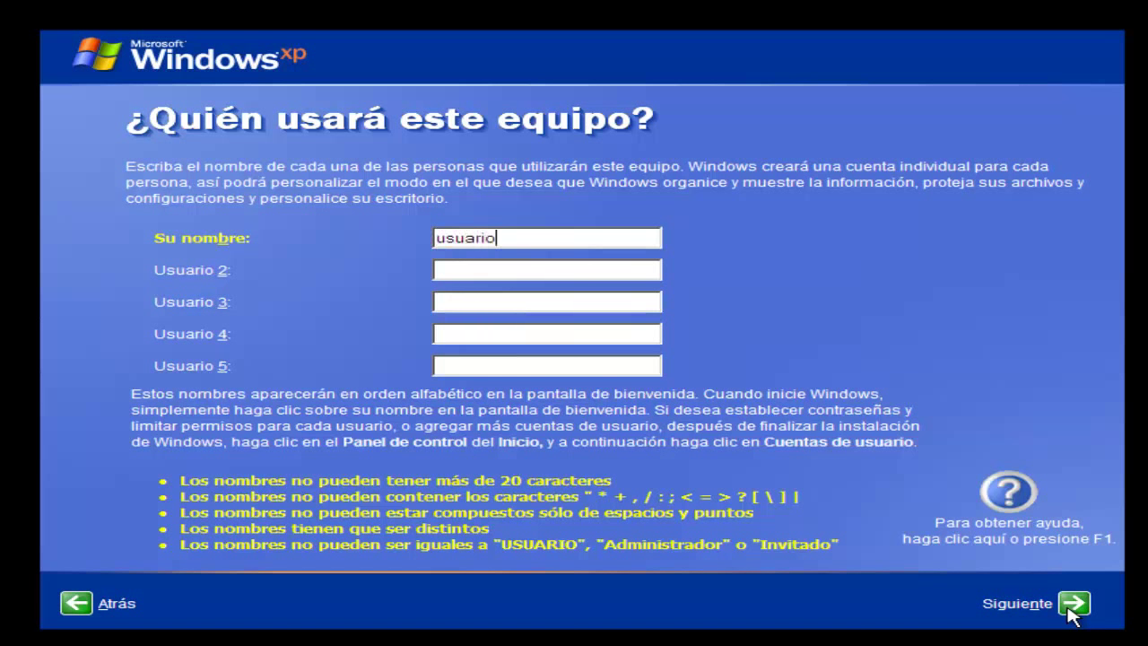
left_click(1077, 607)
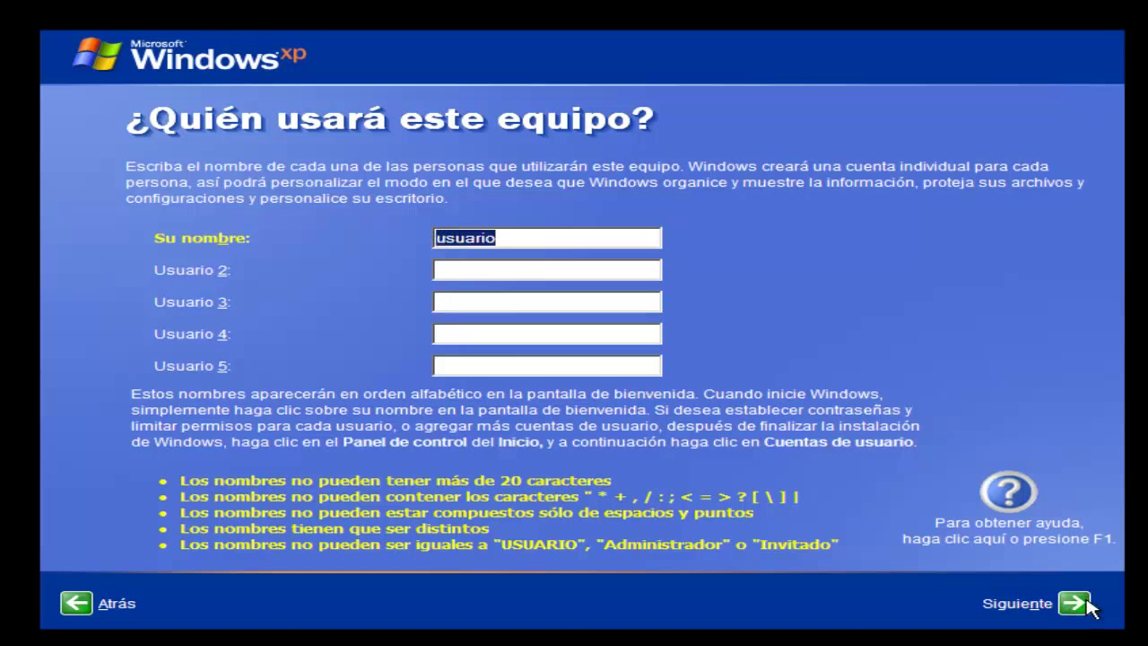
left_click(1076, 606)
key("End")
type("1")
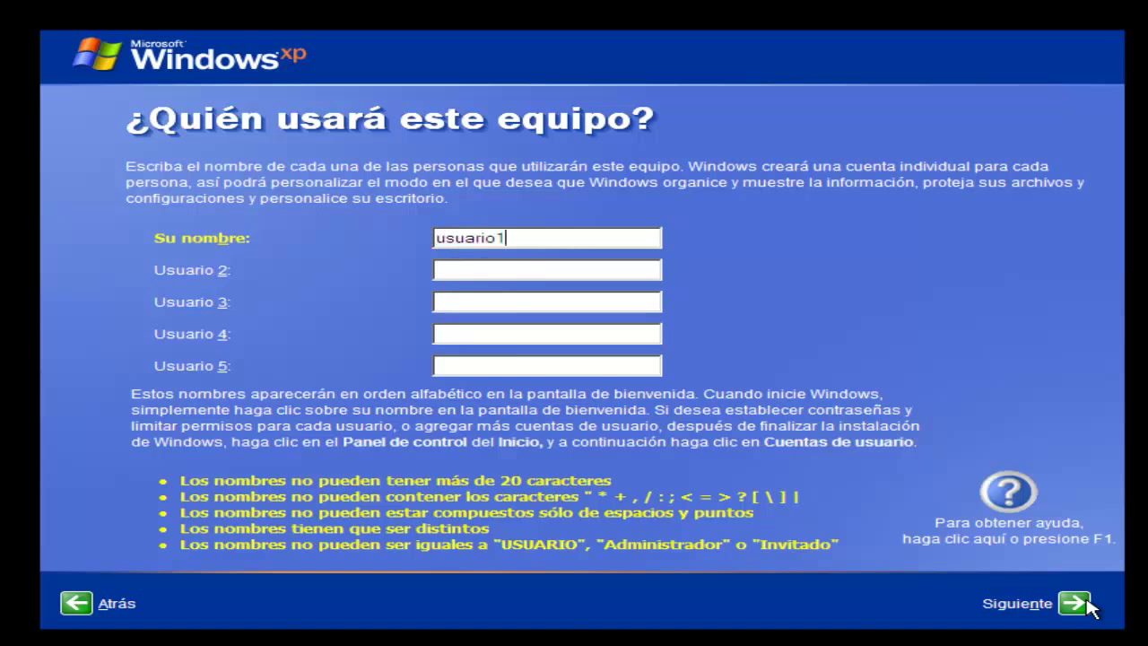
left_click(1088, 607)
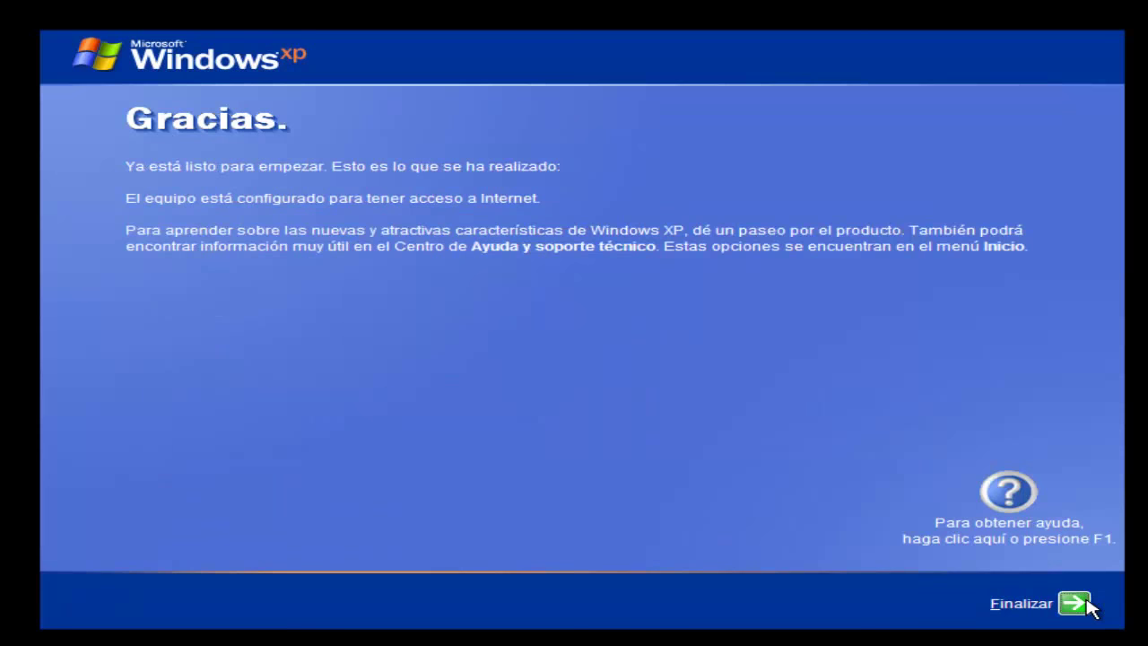
left_click(1075, 603)
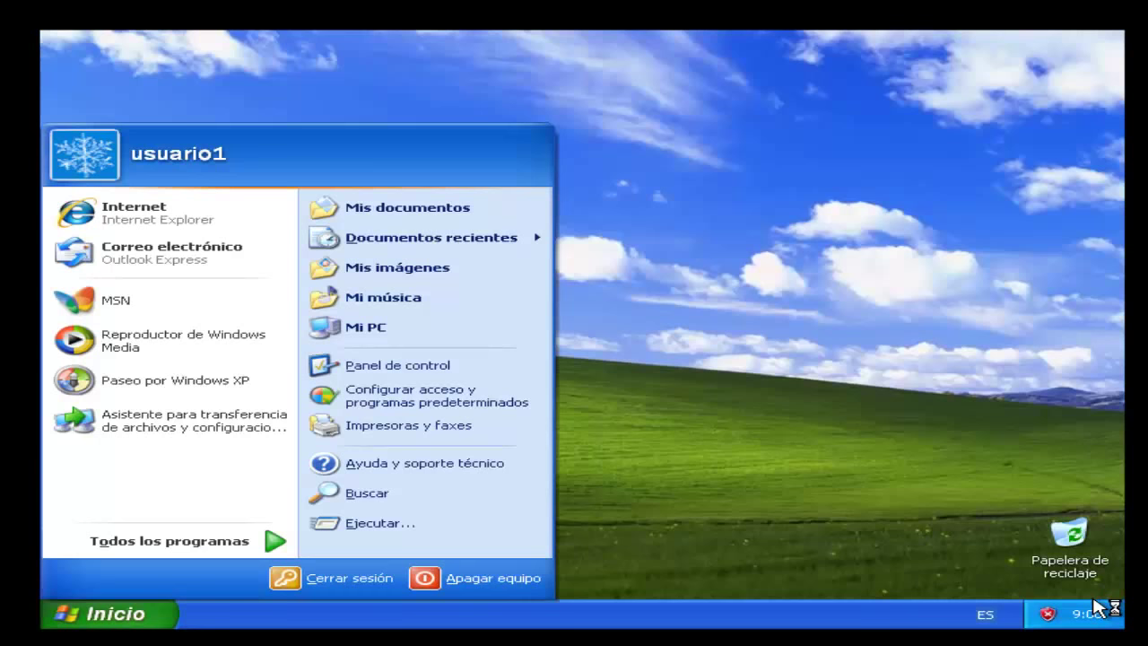
left_click(836, 368)
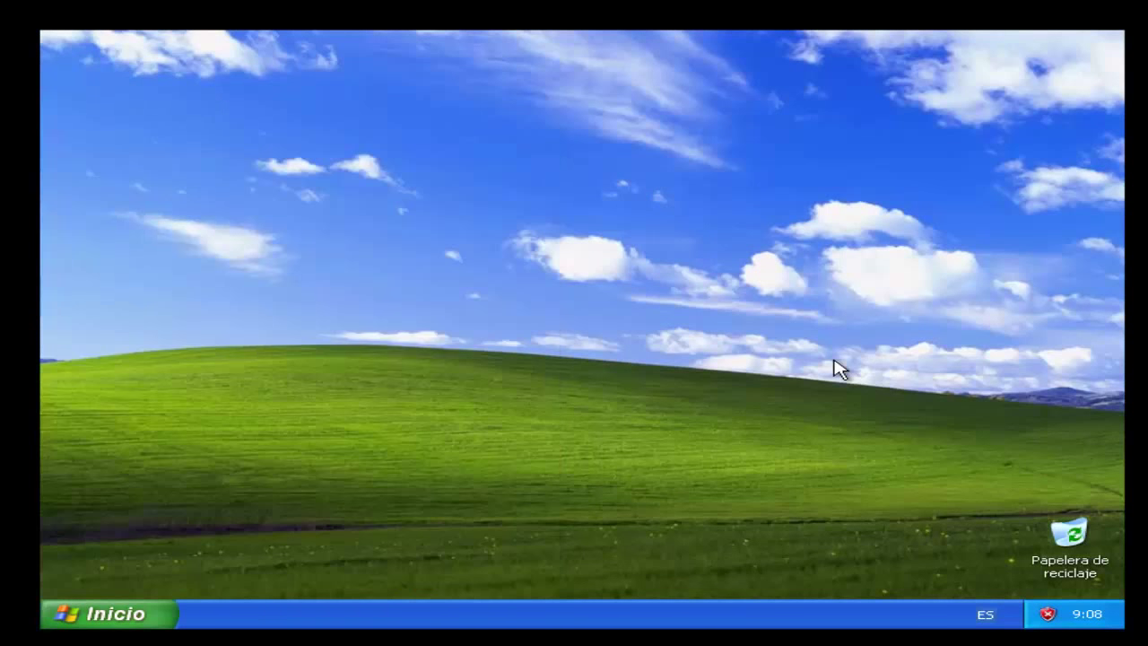
left_click(159, 613)
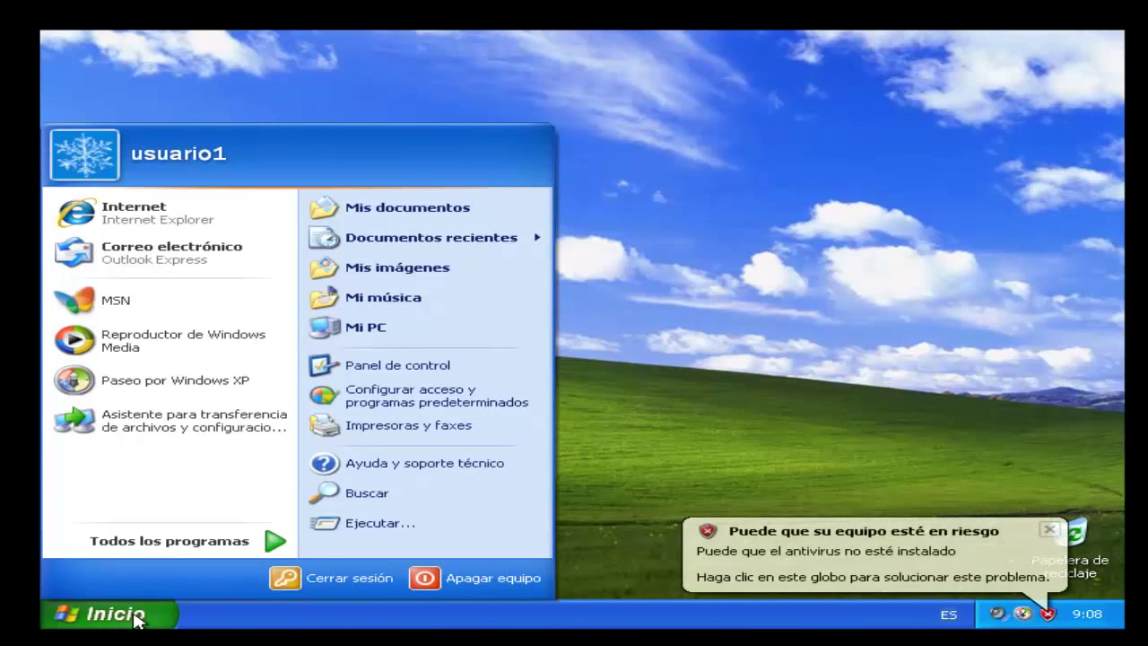
left_click(1056, 254)
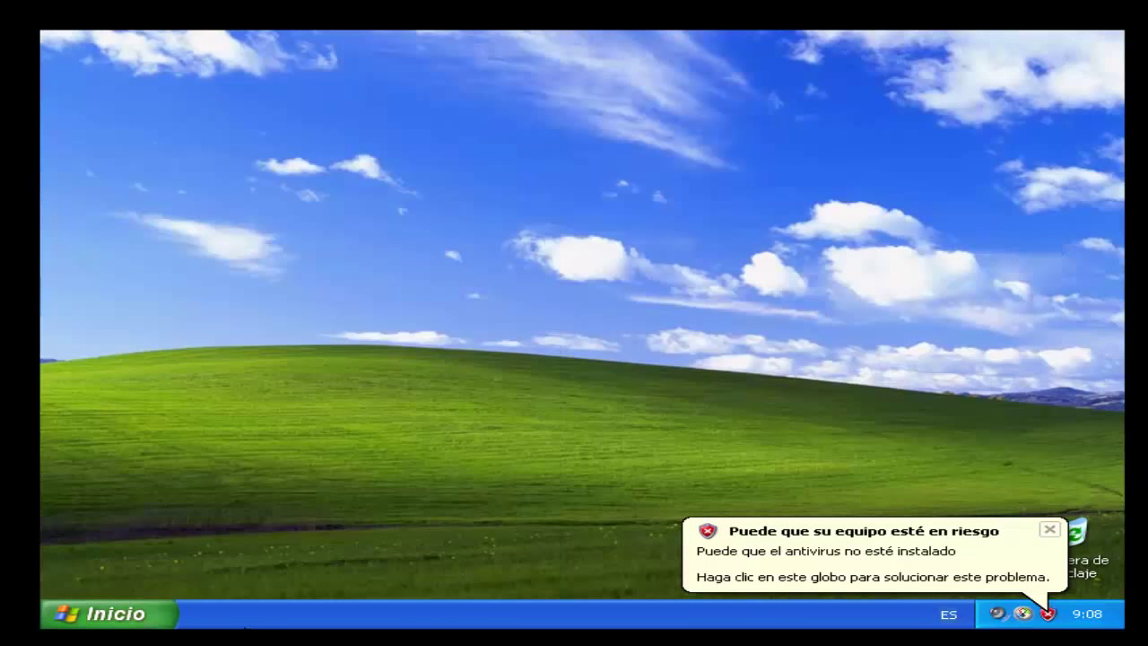
Check the general system properties of Mi PC and close them without changes
left_click(119, 624)
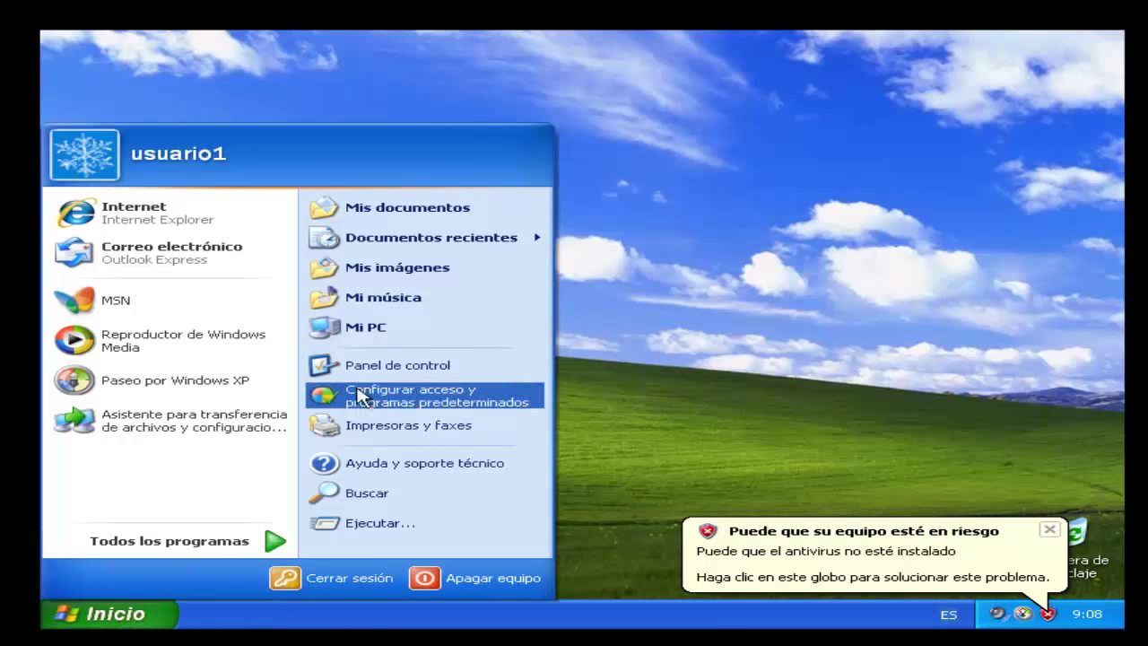
right_click(377, 332)
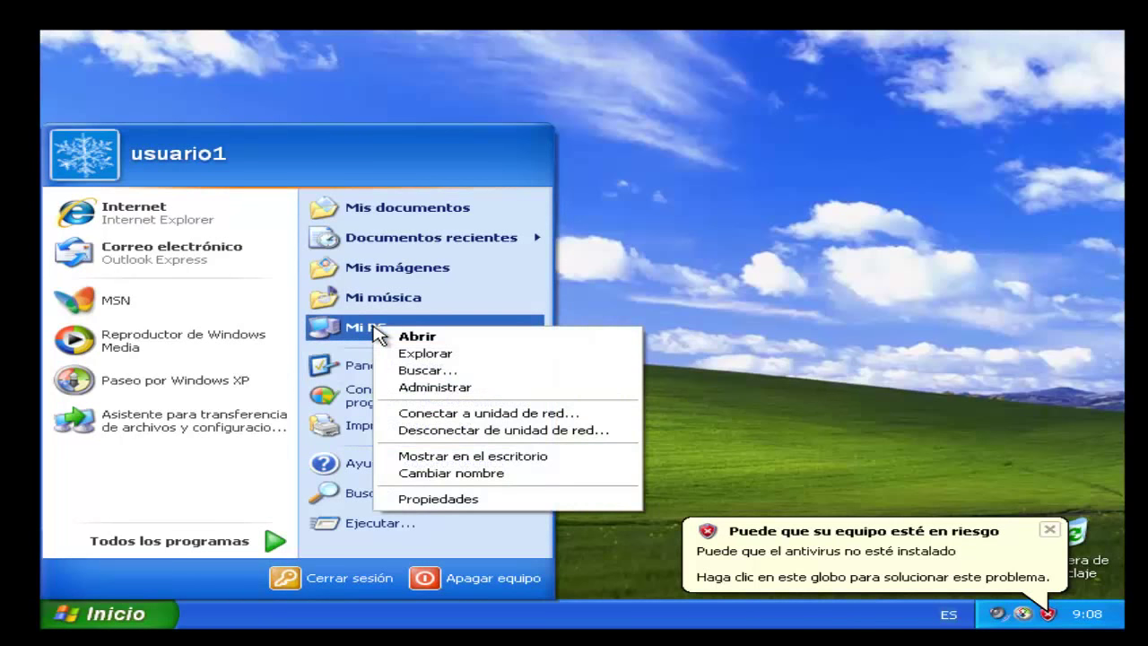
left_click(446, 499)
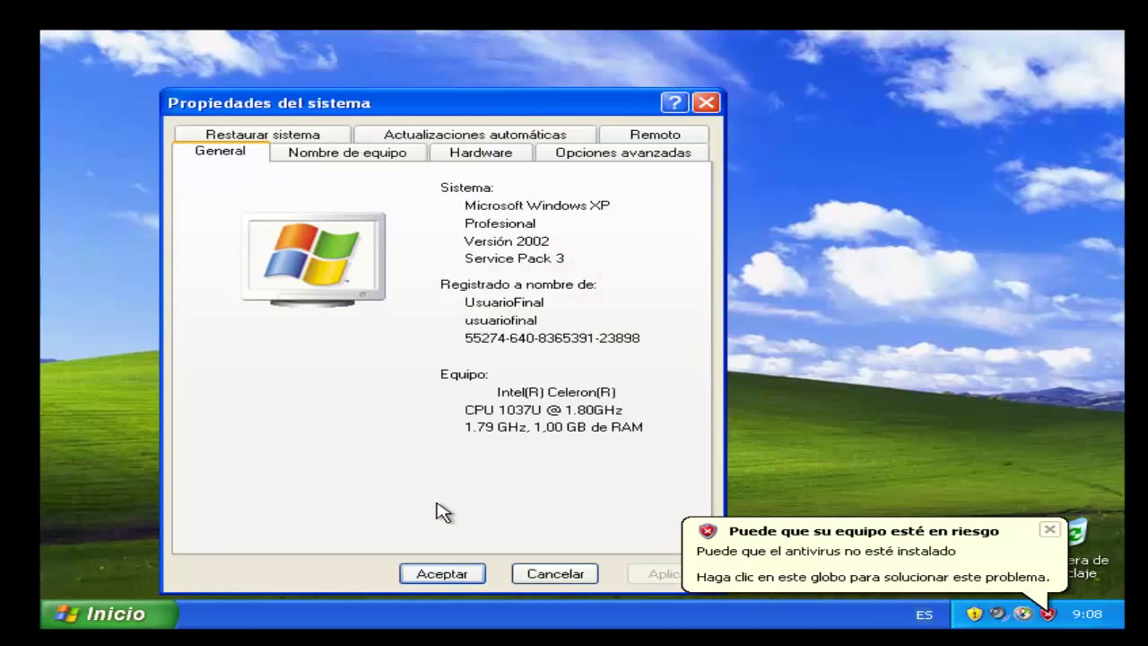
left_click(556, 575)
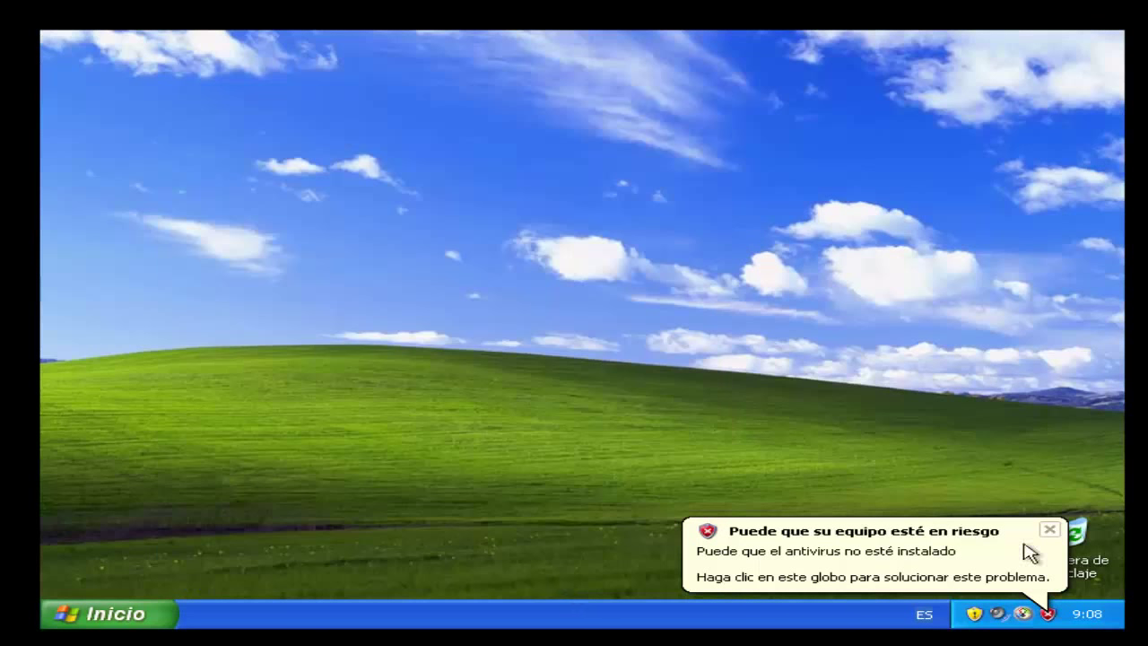
Dismiss the security notification about the missing antivirus
left_click(1051, 533)
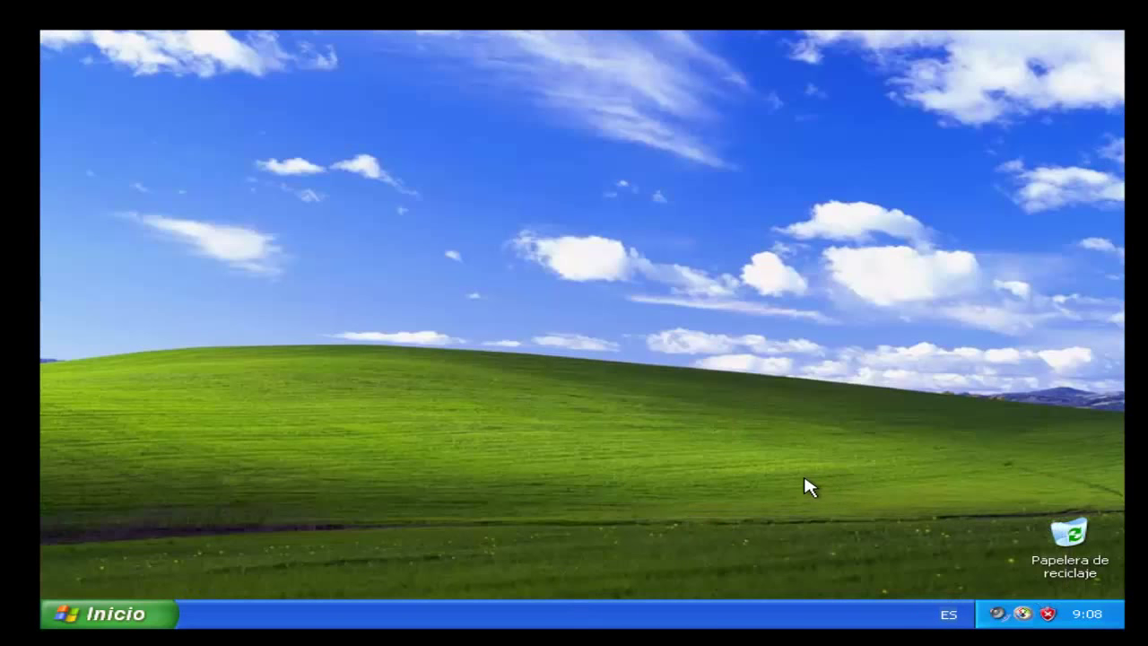
left_click(1026, 518)
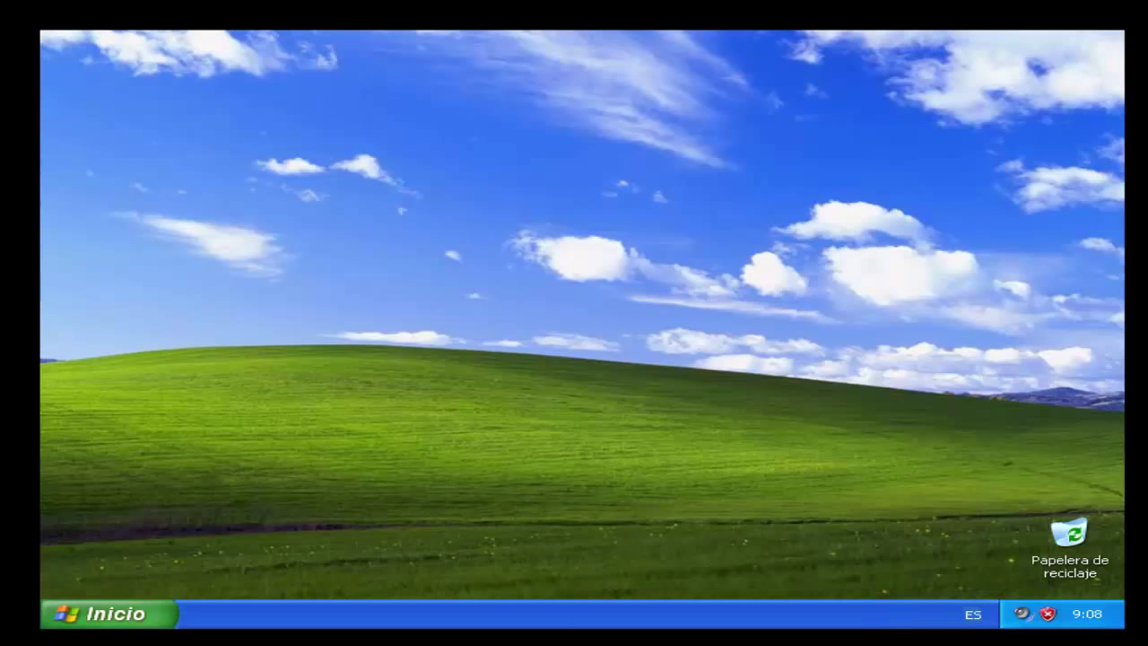
left_click(155, 620)
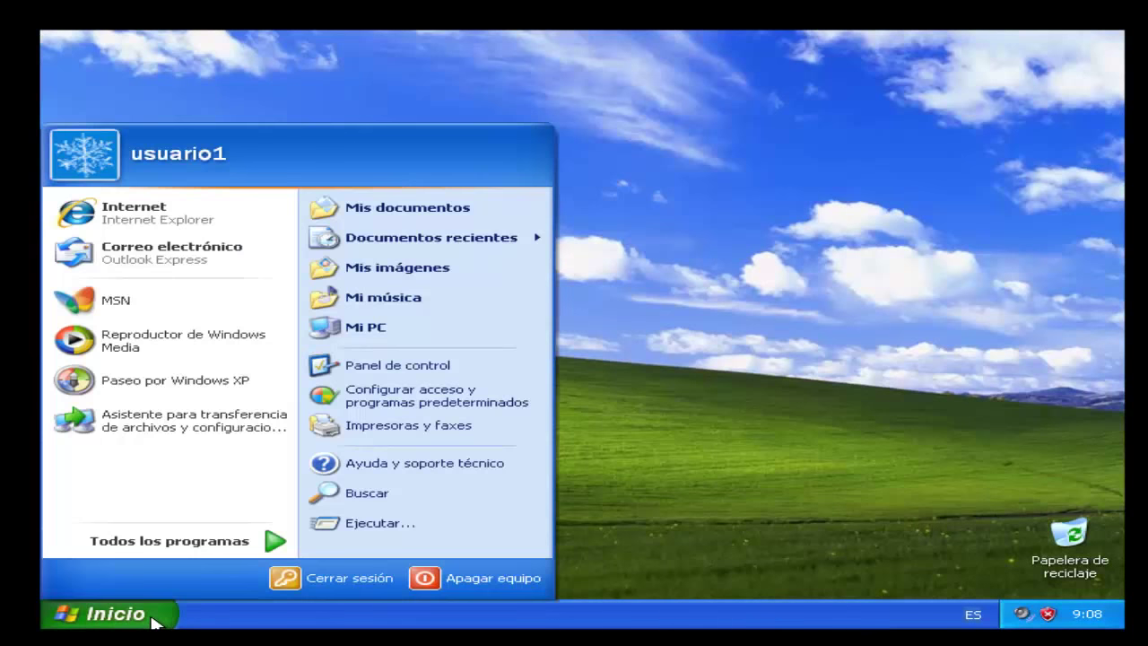
left_click(253, 544)
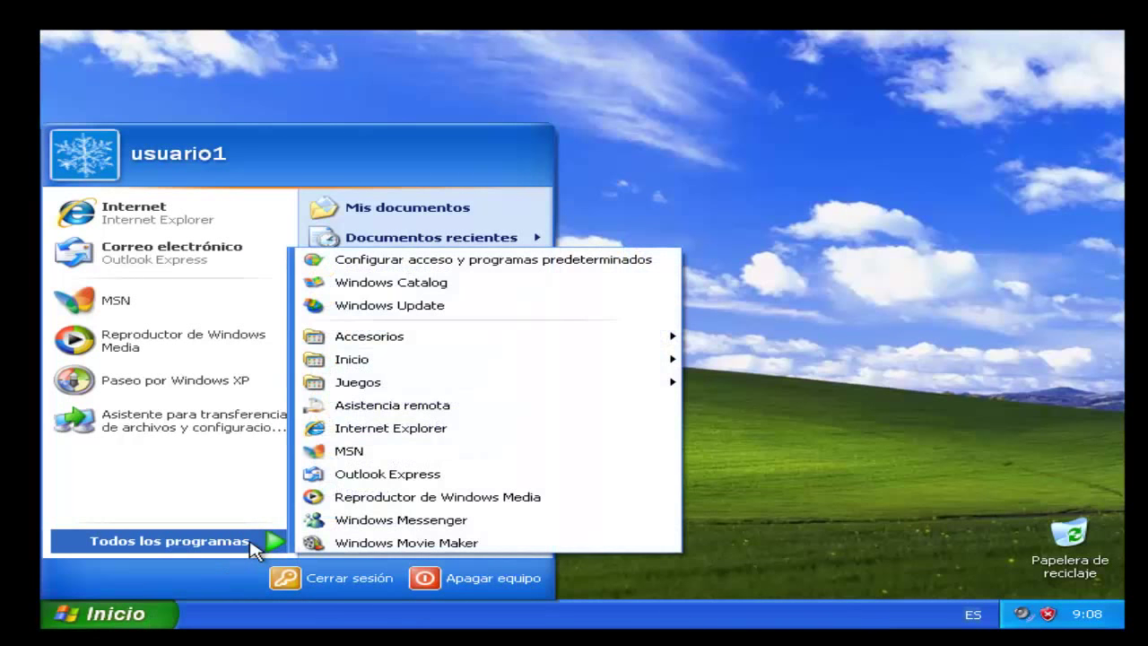
left_click(1045, 409)
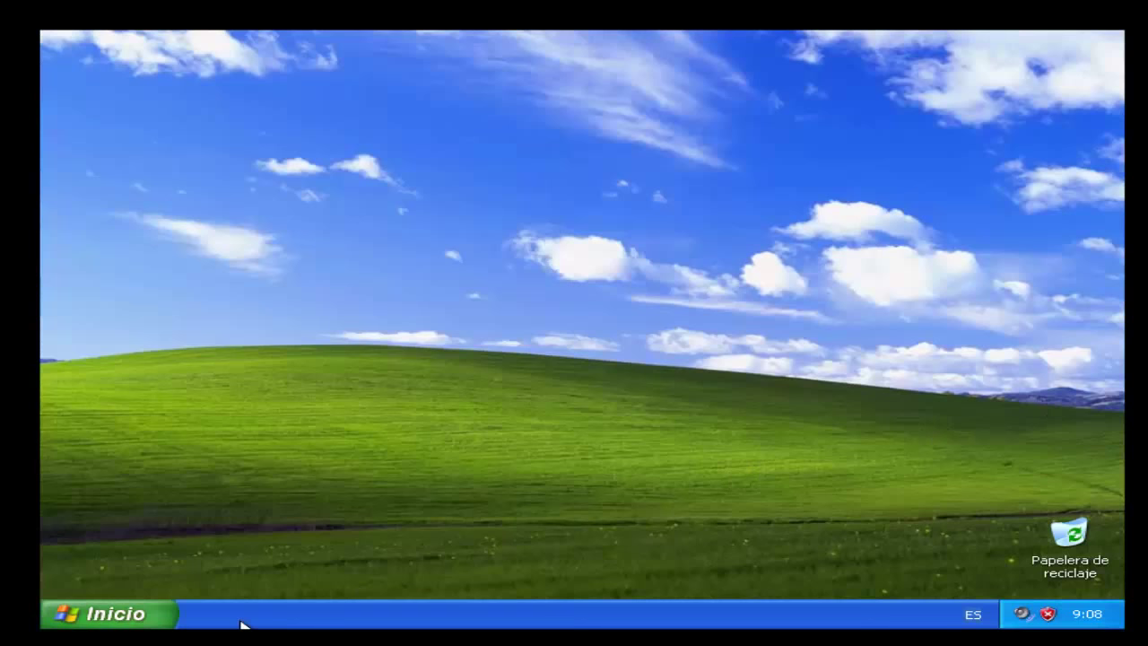
Shut down the computer with the option that installs the pending updates
left_click(170, 615)
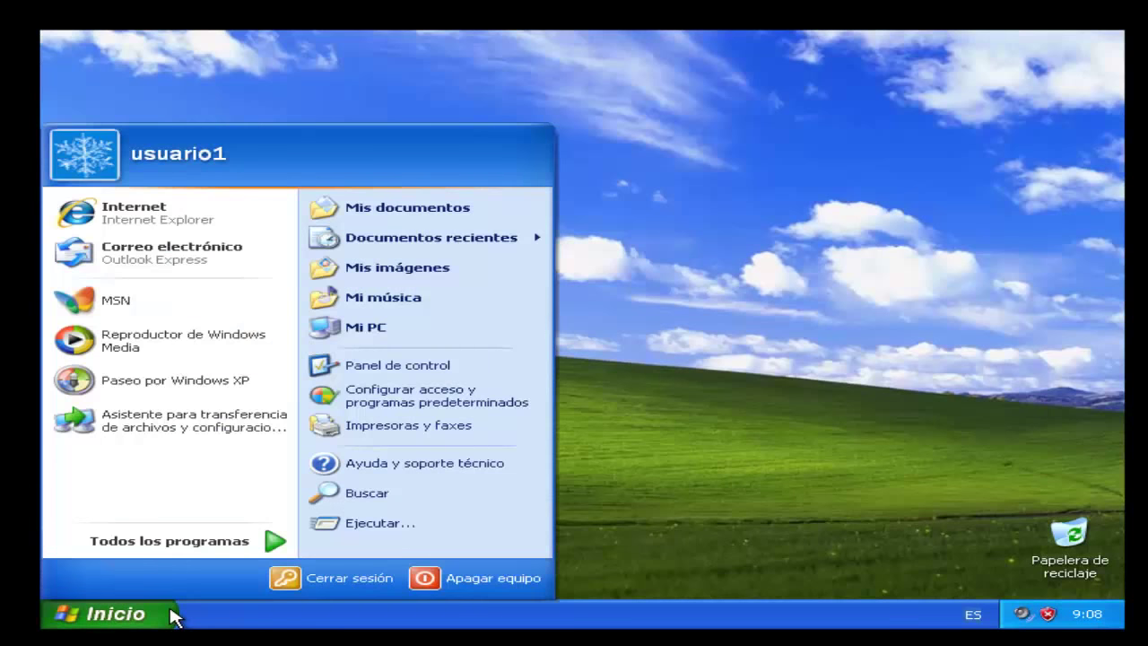
left_click(466, 578)
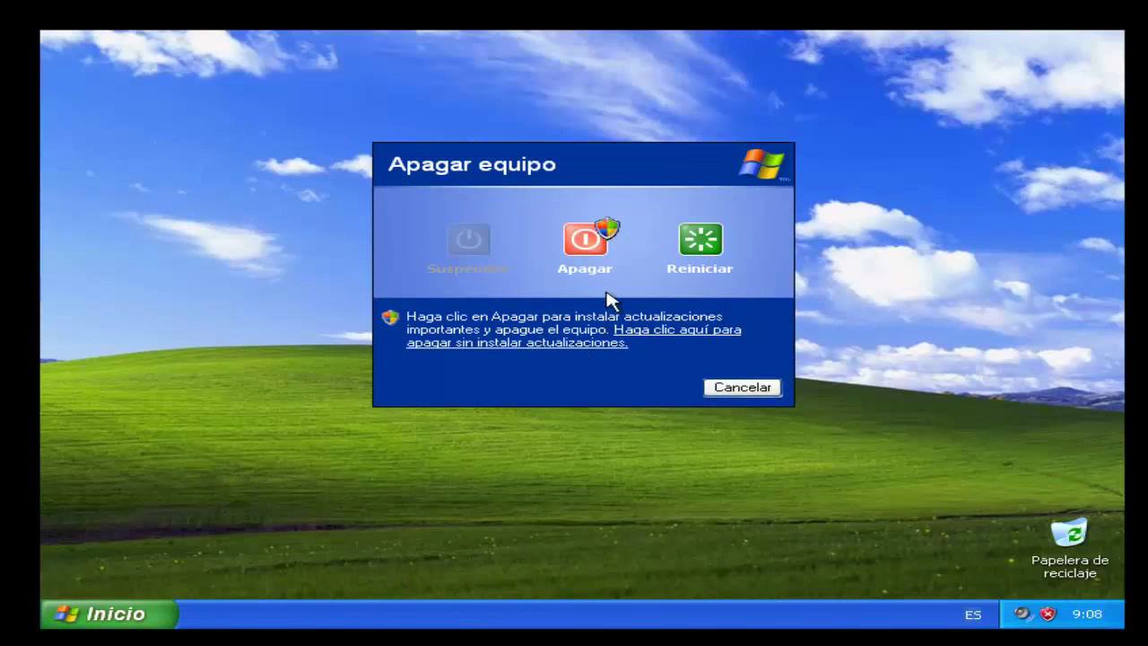
left_click(607, 256)
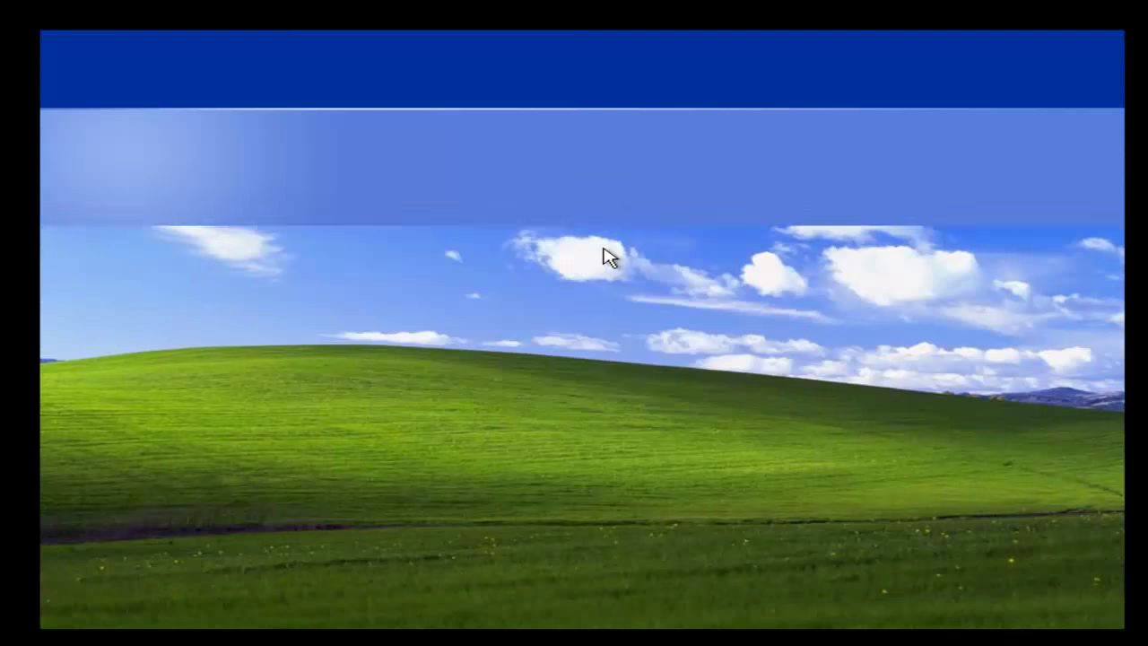